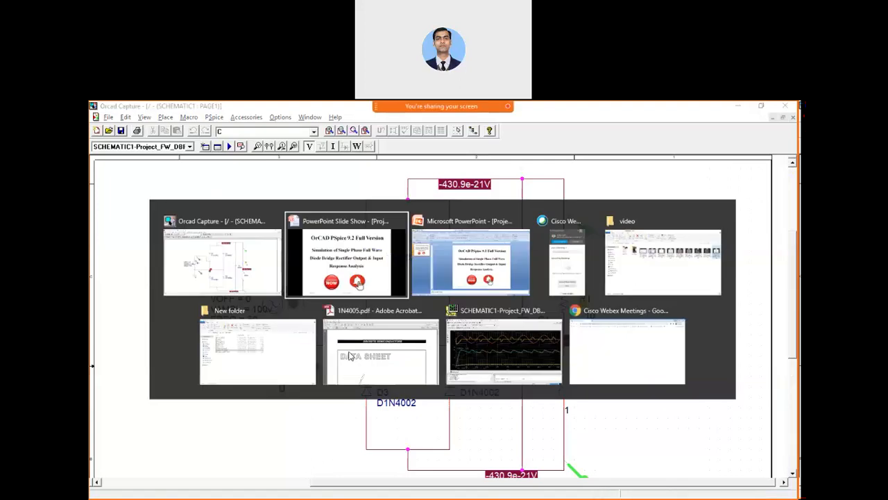
- Switch to the OrCAD Capture schematic and delete capacitor C1 together with its two connecting wires
key(alt+Tab)
key(alt+Tab)
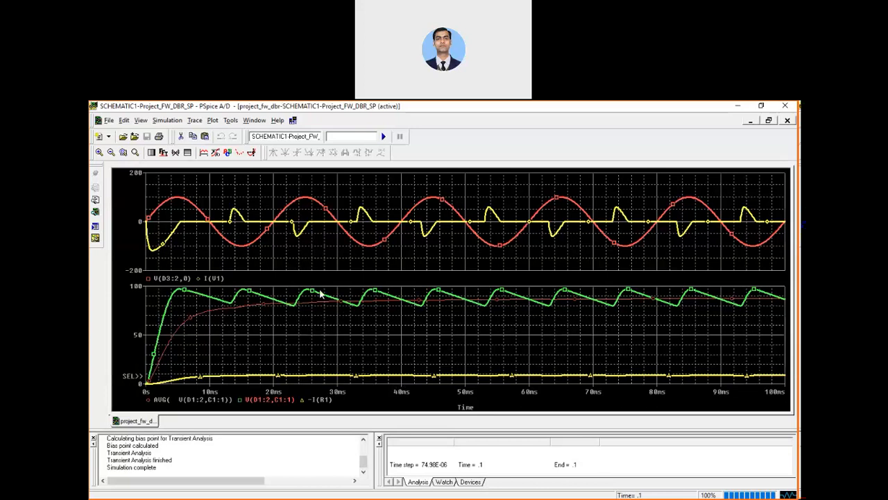
key(alt+Tab)
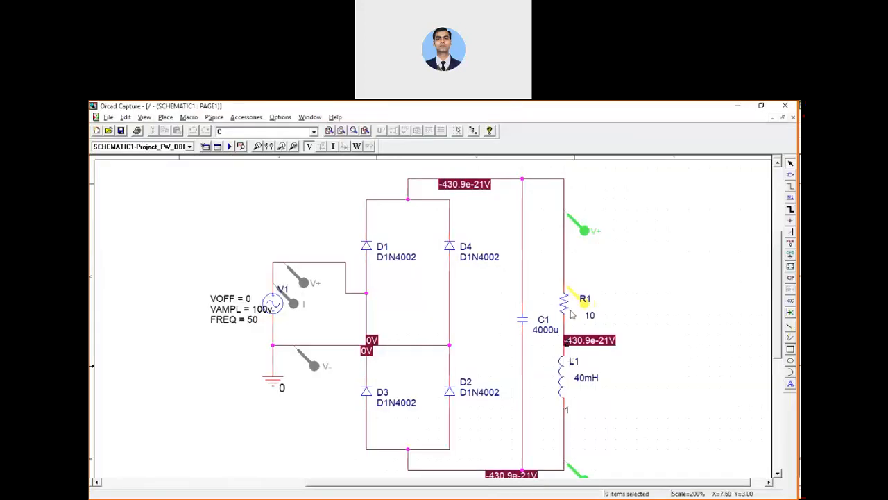
click(522, 221)
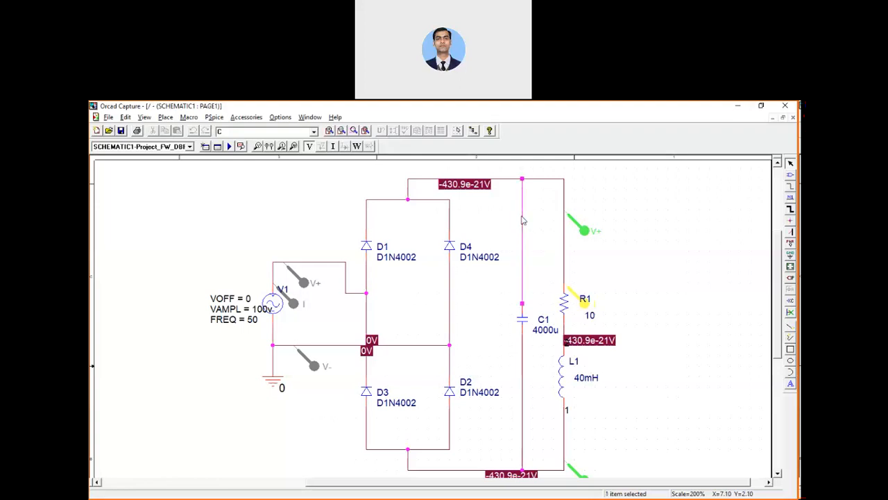
key(Delete)
click(526, 318)
key(Delete)
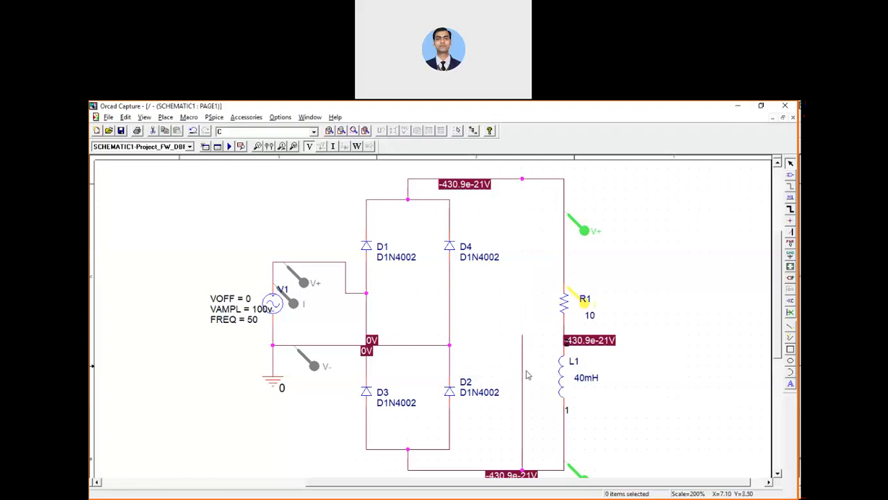
click(522, 375)
key(Delete)
- Delete the wire above resistor R1 and the wire below inductor L1
click(570, 227)
click(564, 266)
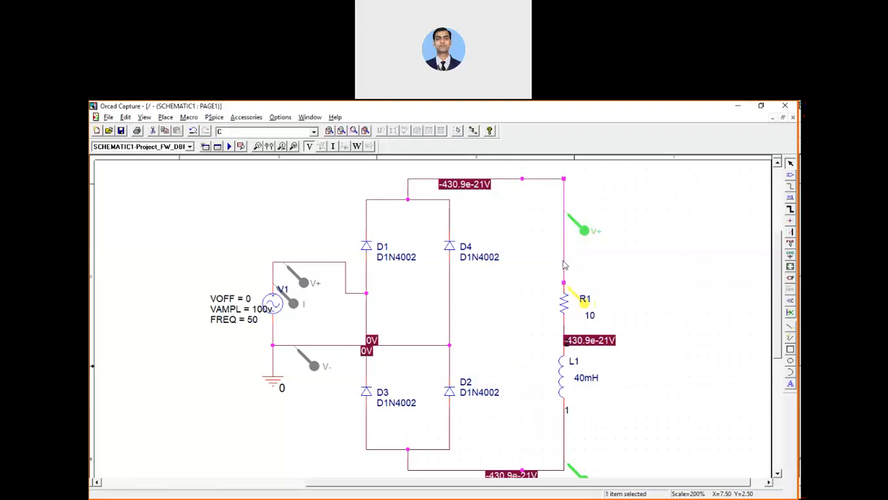
key(Delete)
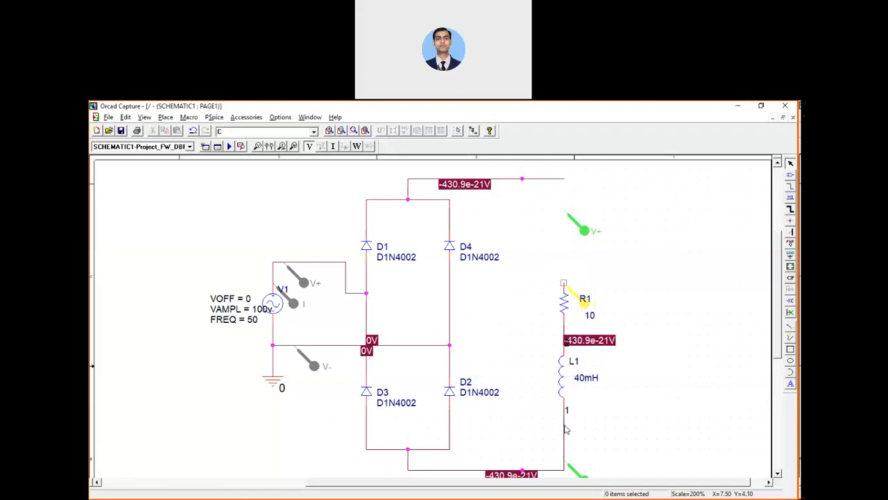
click(564, 428)
key(Delete)
- Remove the current marker from resistor R1
click(566, 306)
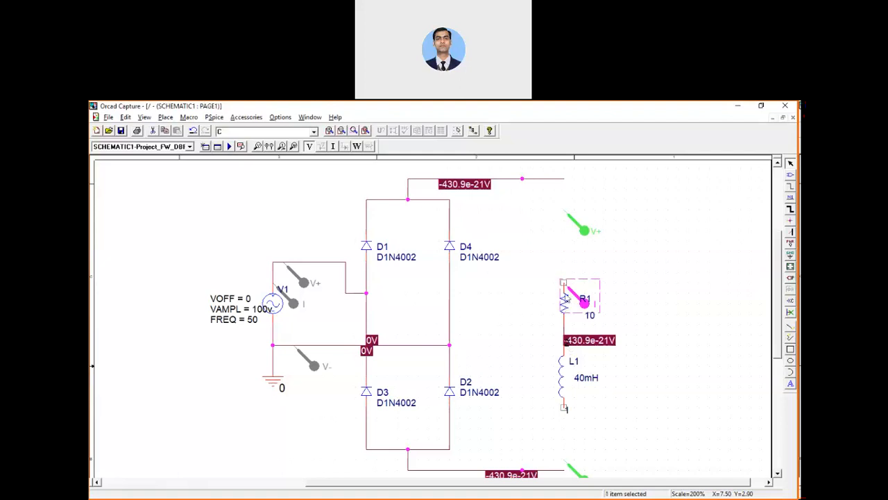
drag(567, 297, 562, 264)
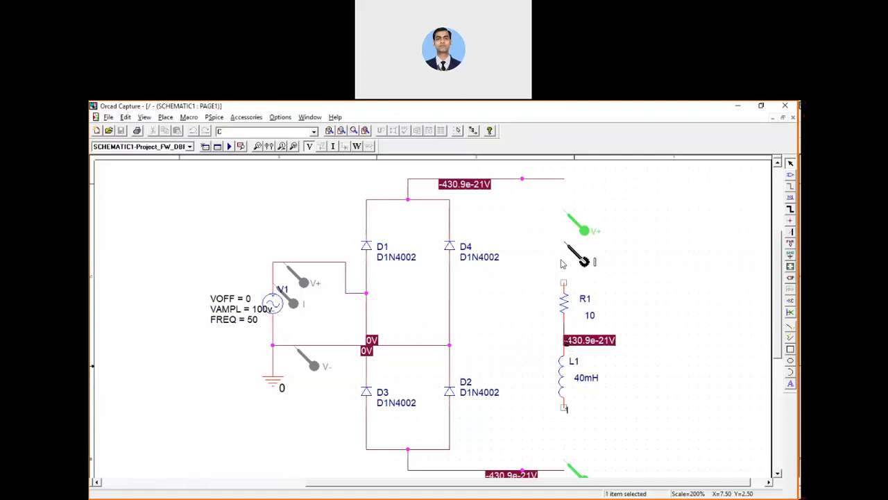
click(524, 325)
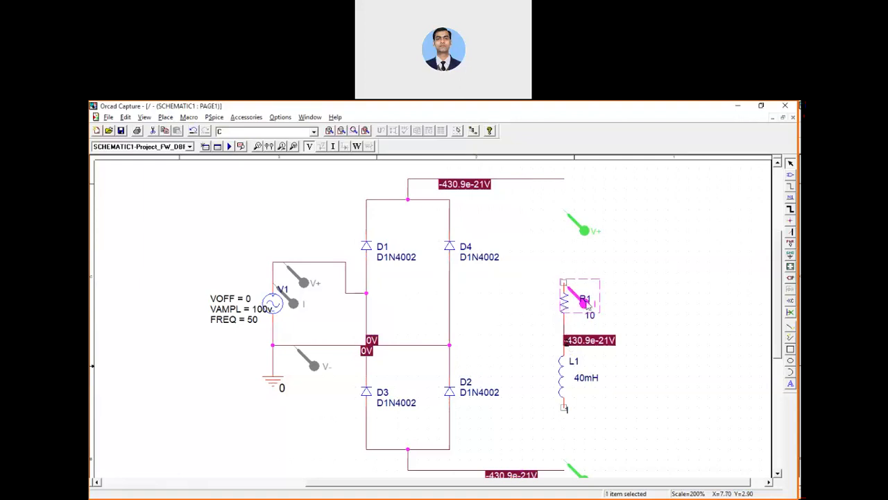
key(Delete)
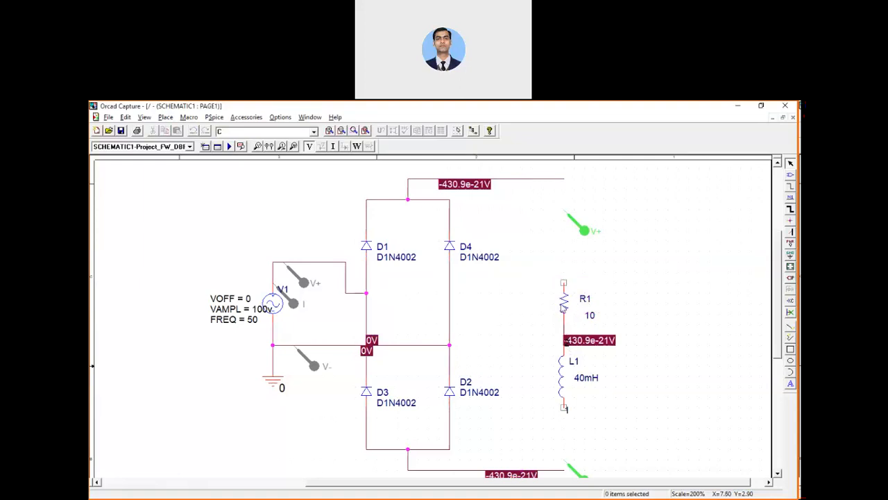
- Move R1 and L1 up in the load branch, deleting the wire between them, to free space below L1
drag(564, 311, 563, 239)
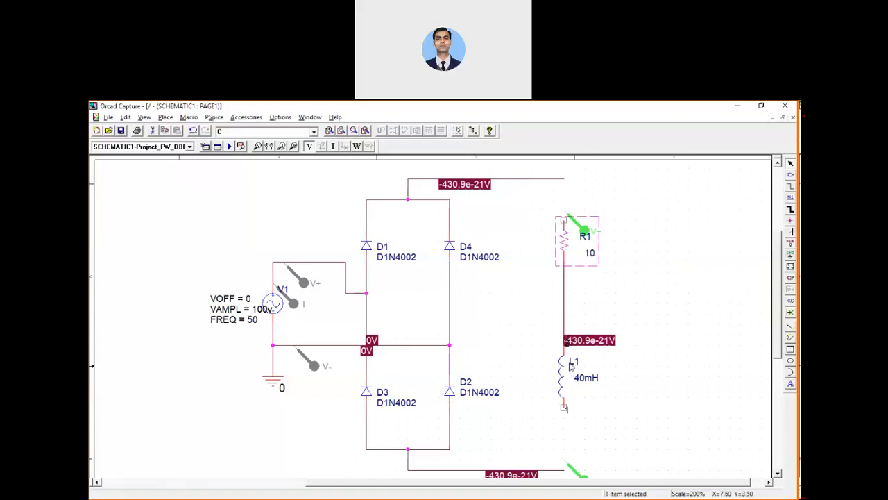
click(567, 306)
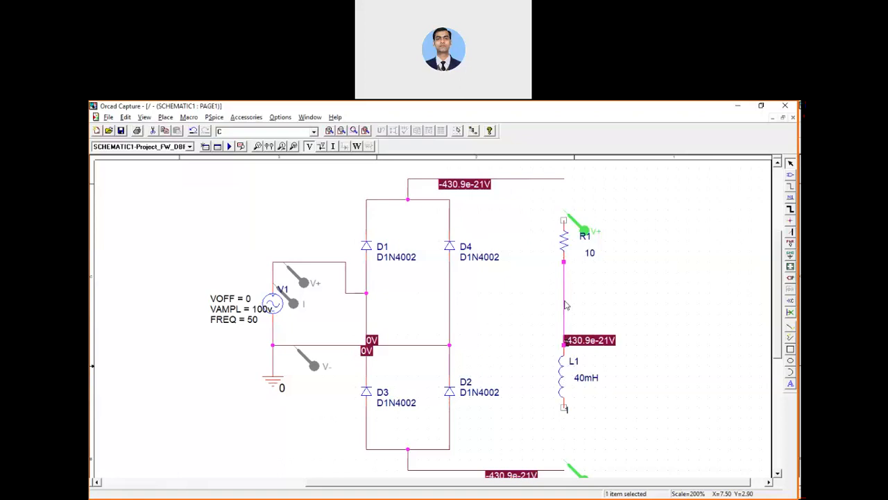
key(Delete)
drag(561, 384, 562, 326)
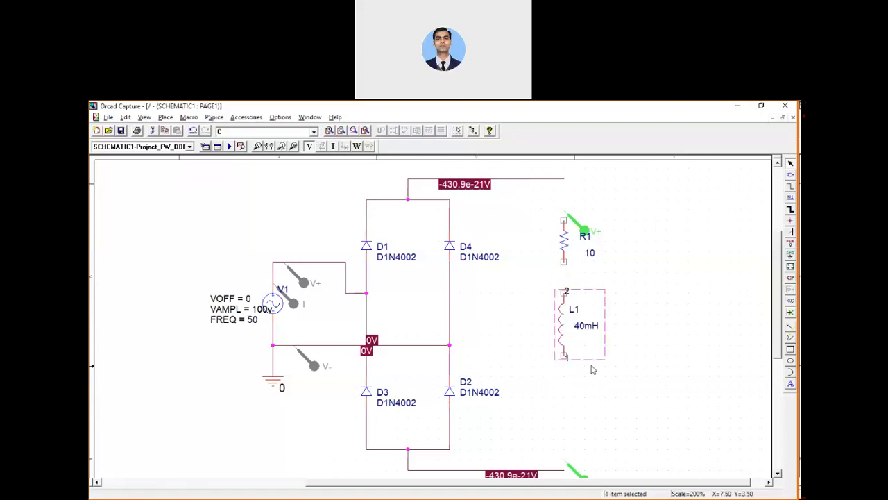
- Place a VDC source part directly below inductor L1 in the load branch
click(792, 176)
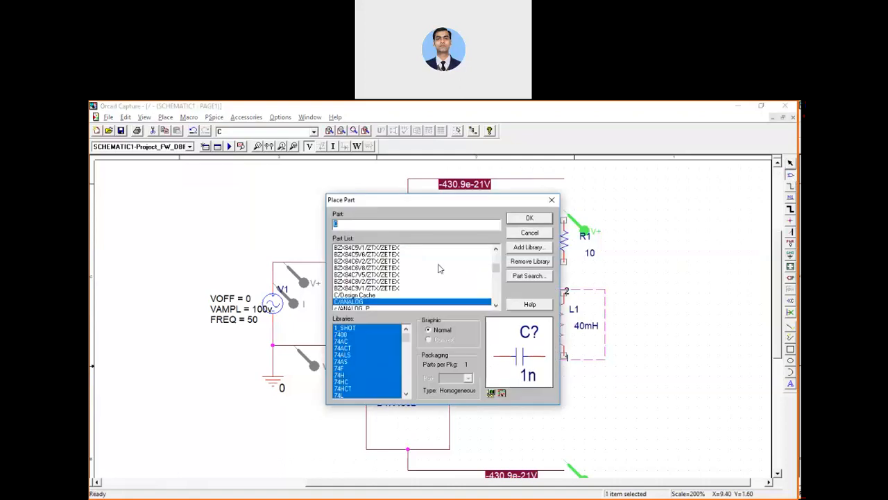
text(vdc)
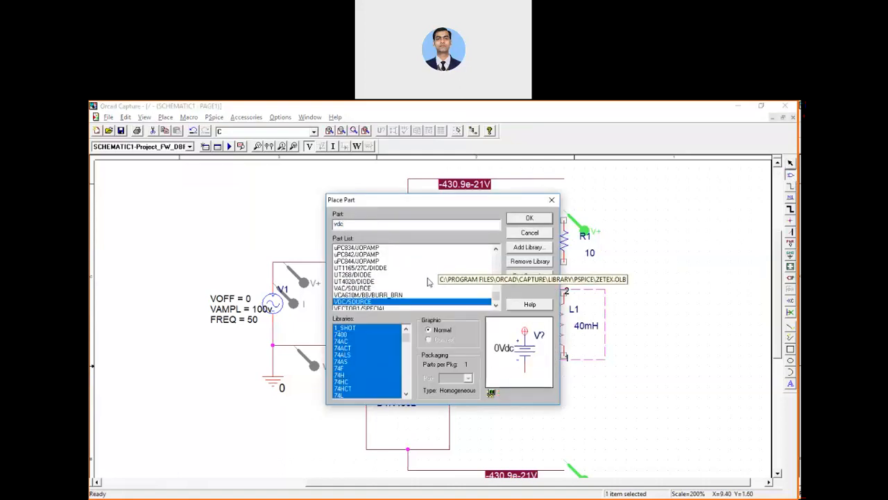
click(537, 221)
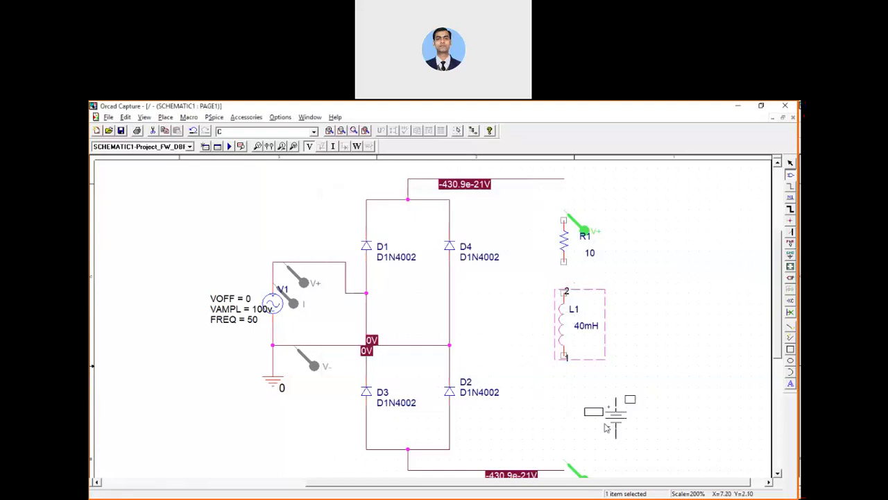
click(552, 392)
key(Escape)
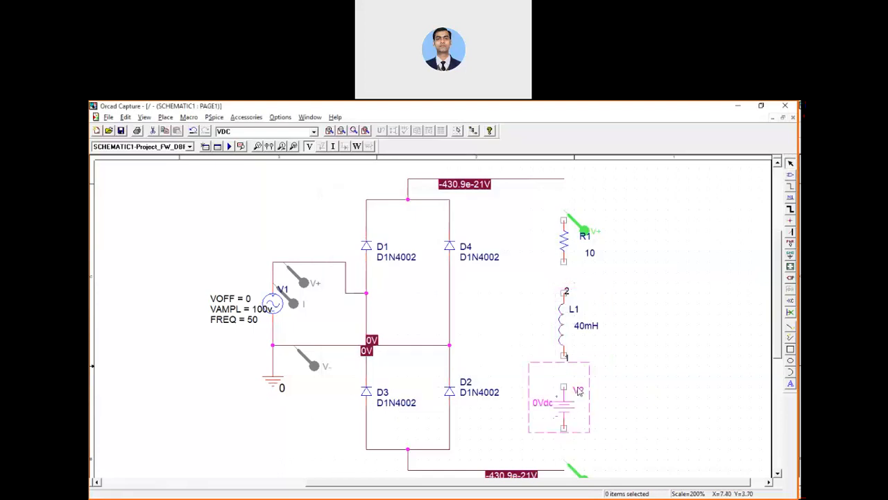
- Wire R1, L1 and the DC source in series between the bridge's upper and lower output lines
key(w)
click(564, 221)
click(563, 179)
click(563, 261)
click(564, 292)
click(564, 356)
click(563, 387)
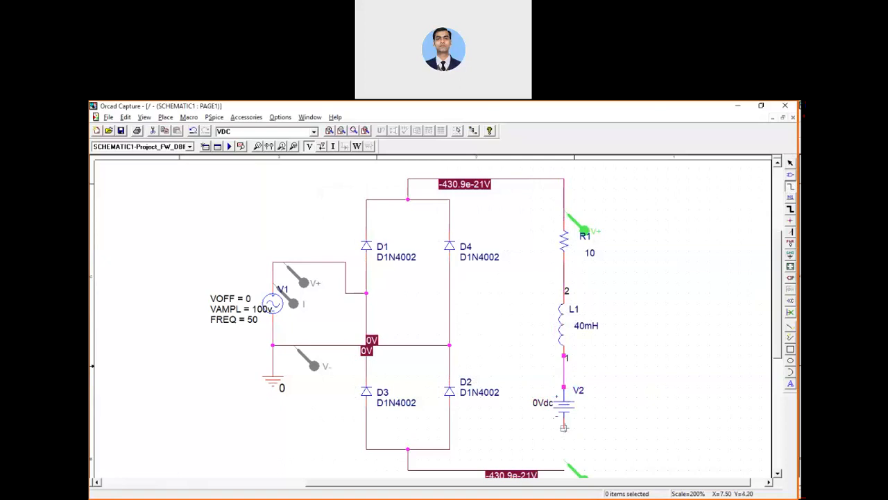
click(564, 427)
click(563, 470)
key(Escape)
- Place a current marker on the upper pin of inductor L1
click(283, 145)
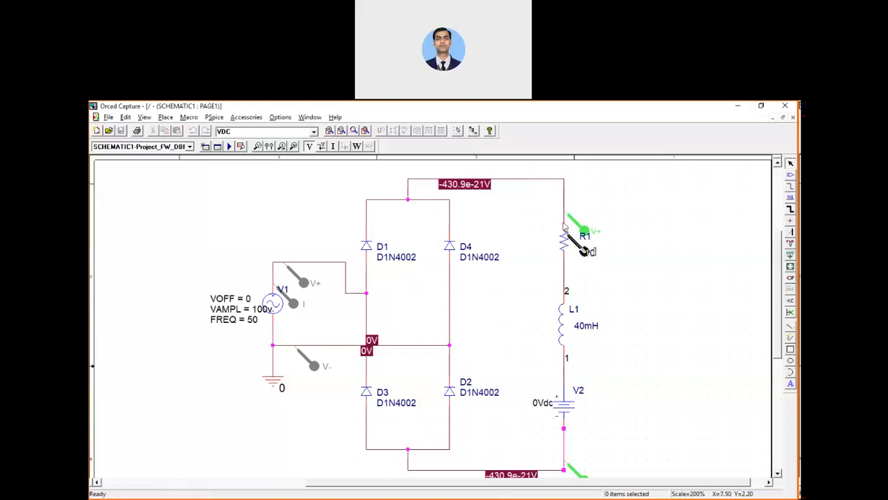
click(567, 296)
key(Escape)
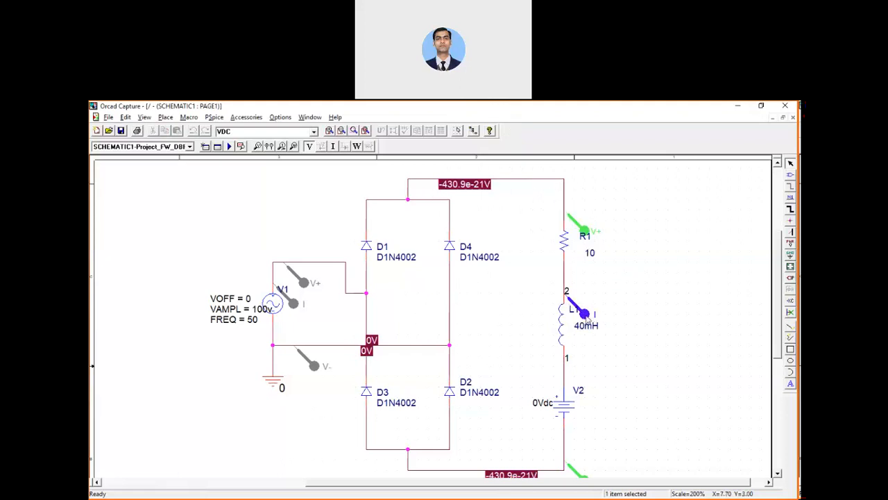
- Set the DC value of source V2 to 25Vdc
double_click(538, 404)
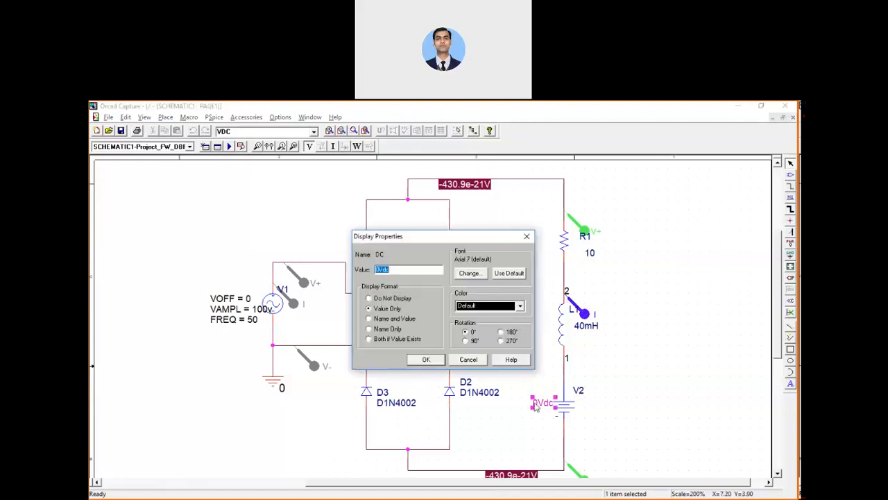
key(Left)
click(425, 359)
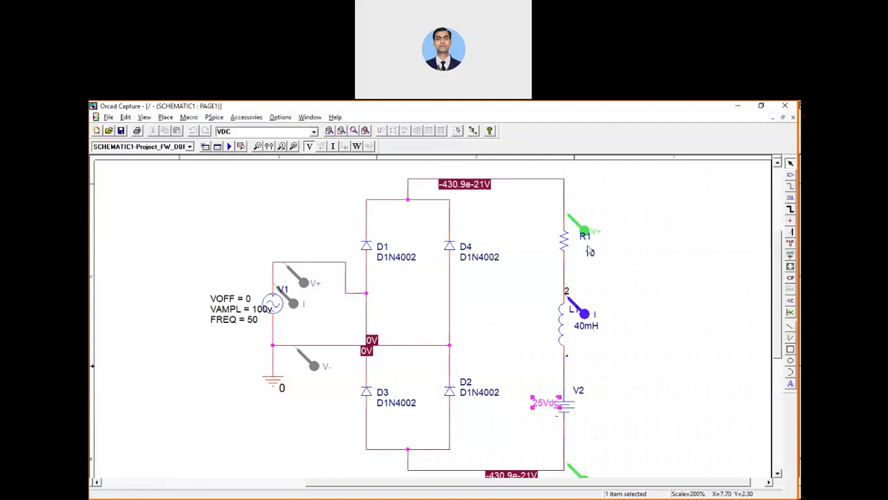
click(642, 341)
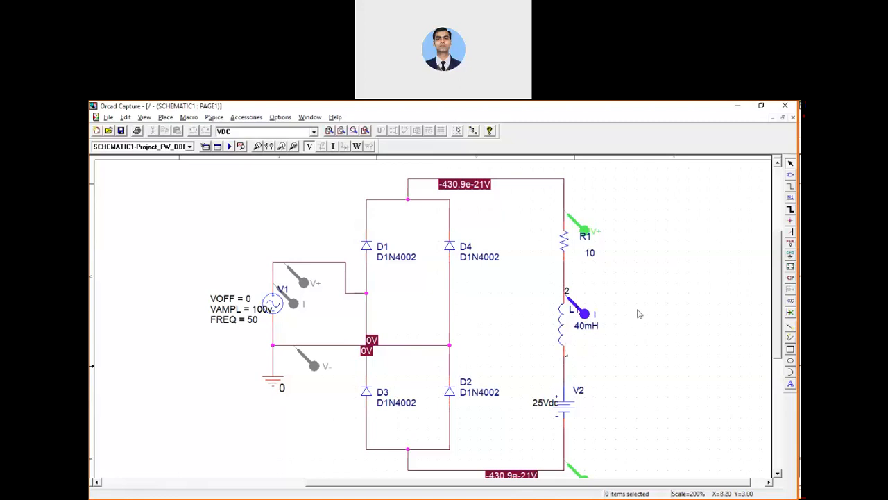
- Run the PSpice simulation for the rectifier with the RLE load, then return to the schematic
click(213, 118)
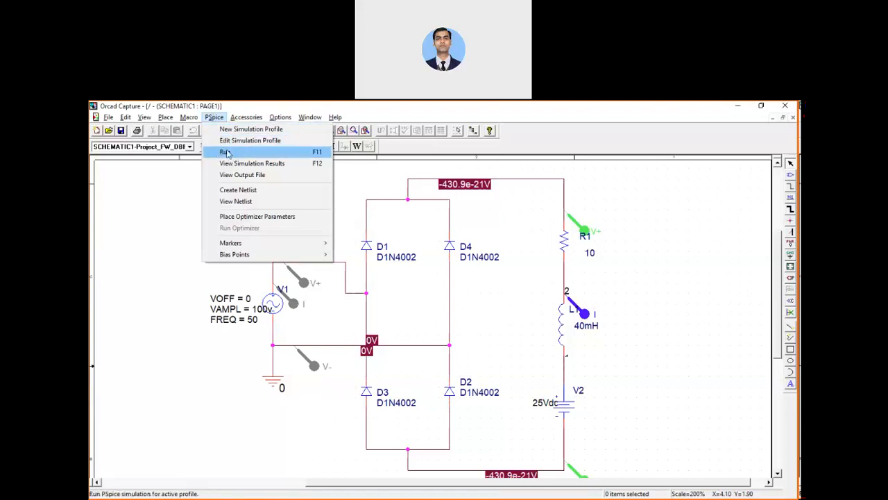
click(228, 152)
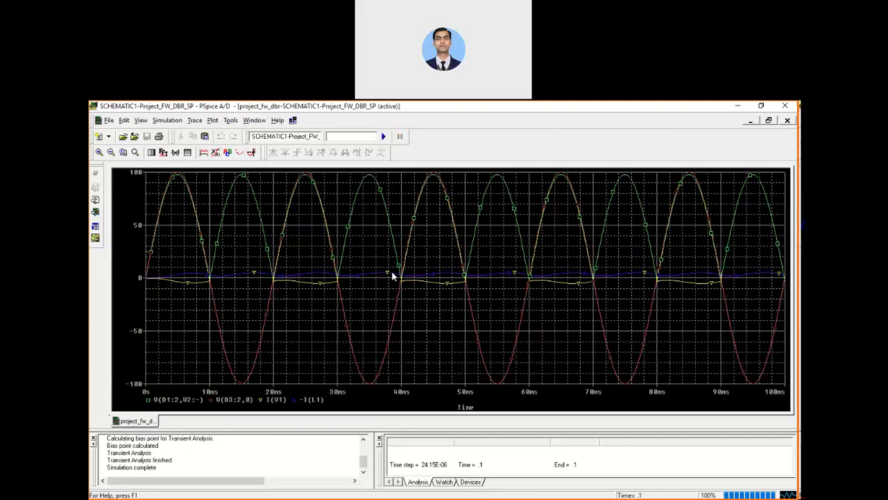
click(737, 106)
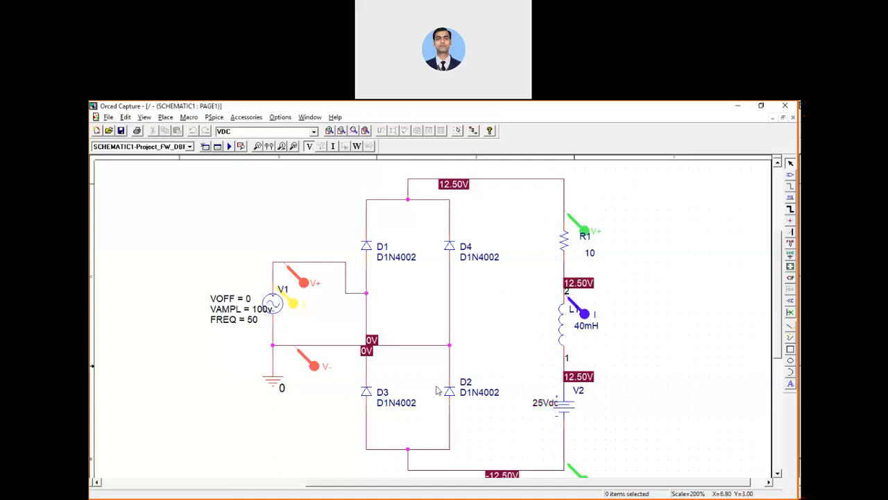
- In the PSpice A/D results, add a second plot and move the V(D3:2,0) trace into it
key(alt+Tab)
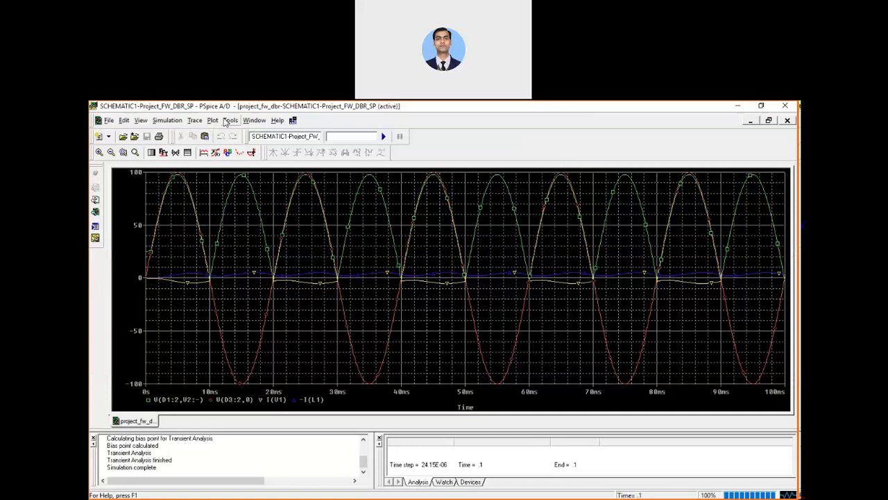
click(213, 120)
click(236, 168)
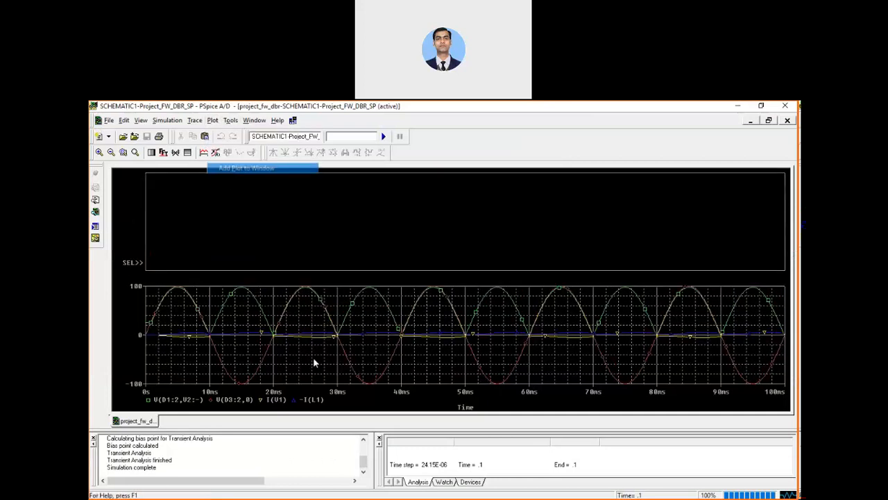
click(183, 401)
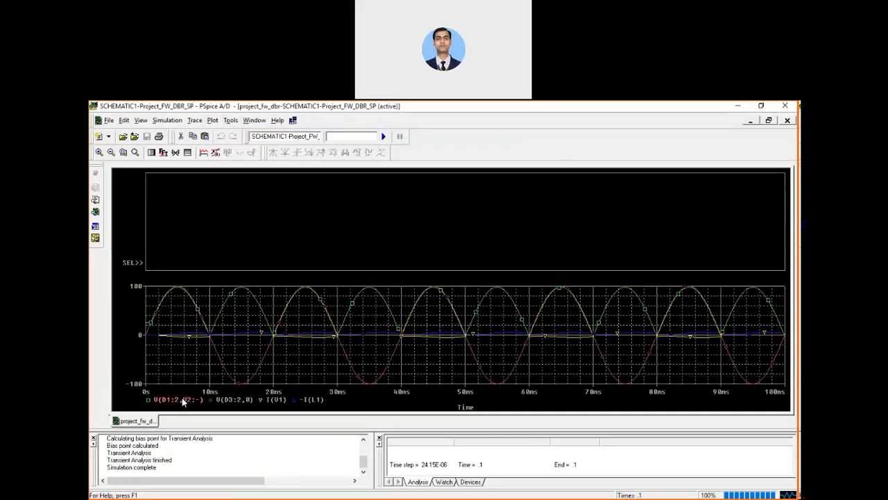
click(233, 402)
key(ctrl+x)
key(ctrl+v)
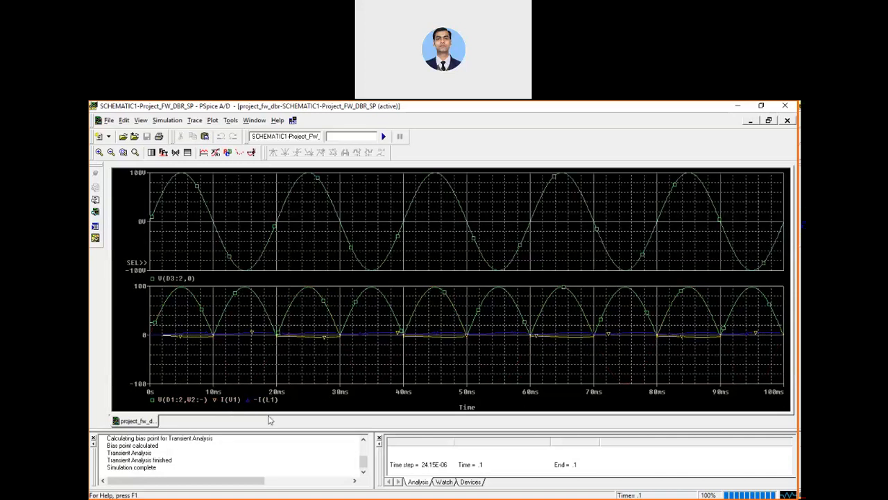
- Move the I(V1) trace from the lower plot into the upper plot
click(227, 400)
key(ctrl+x)
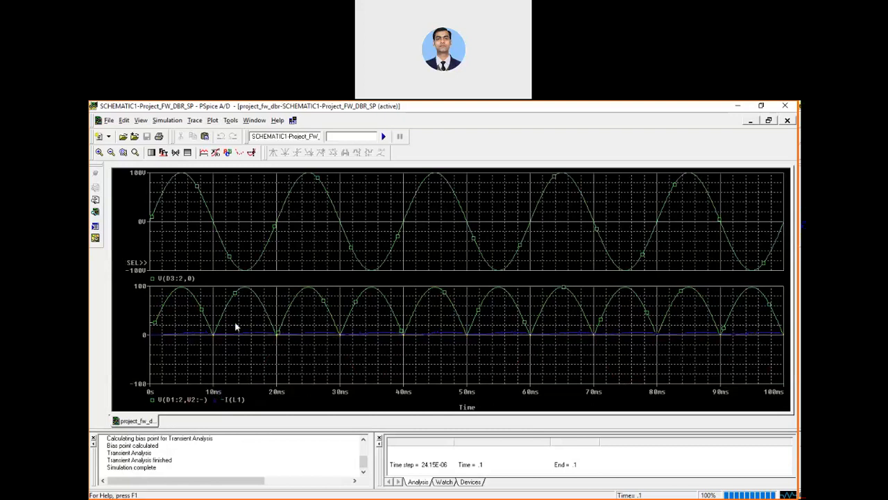
key(ctrl+v)
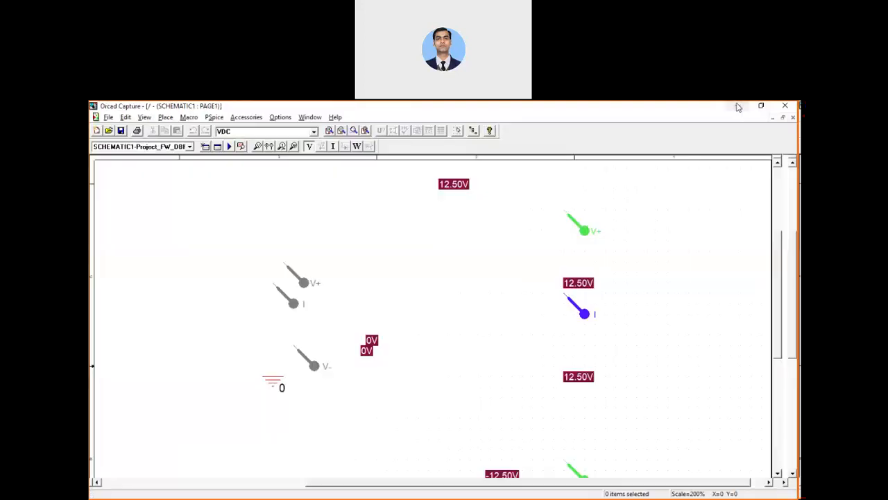
- Back in the schematic, set inductor L1's value to 1mH and rerun the PSpice simulation
click(738, 105)
double_click(581, 328)
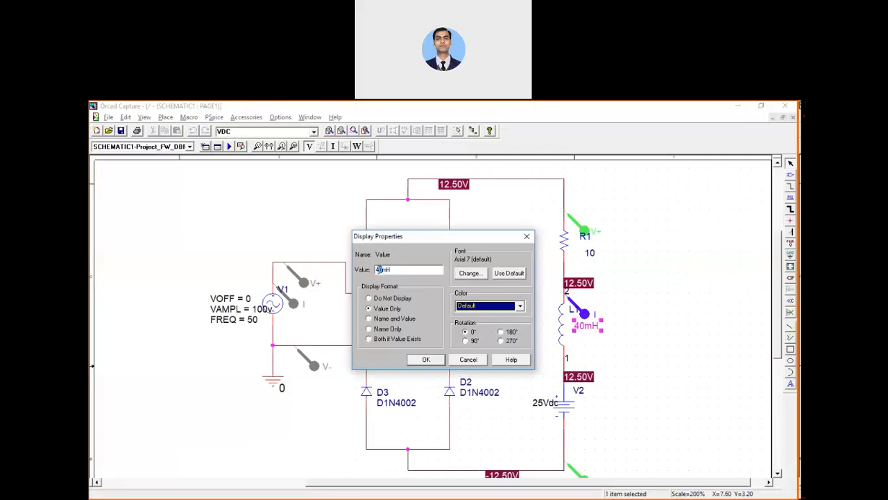
text(1mH)
click(421, 361)
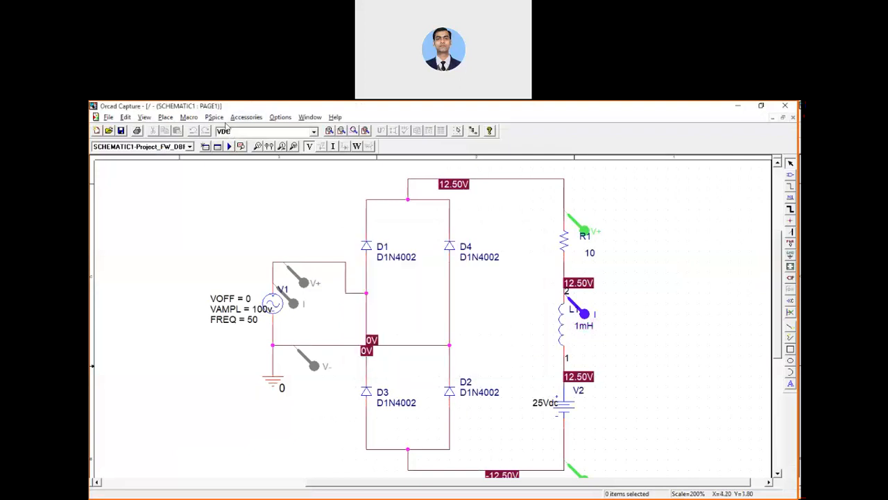
click(215, 116)
click(224, 152)
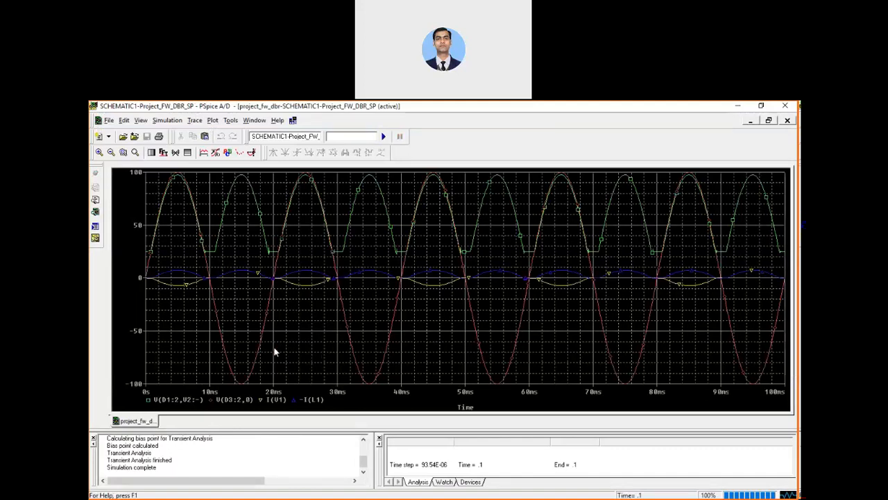
- Add a second plot above the new simulation's waveforms and move the V(D3:2,0) trace into it
click(230, 121)
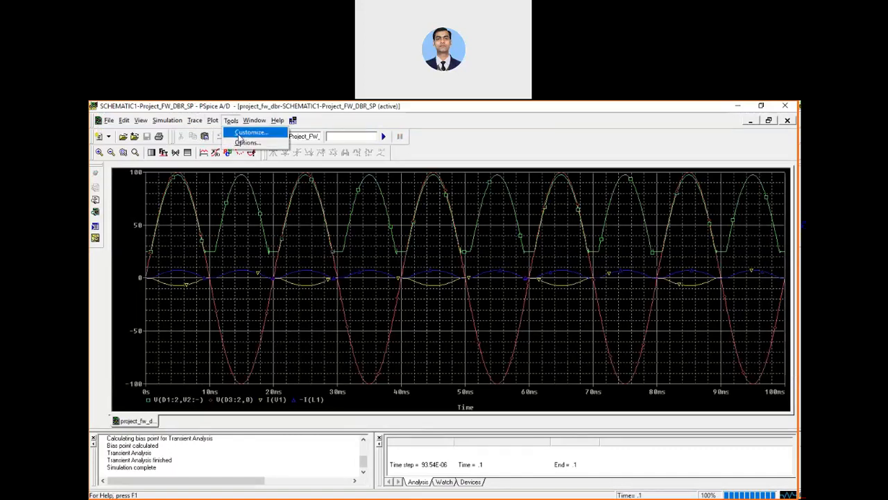
mouse_move(212, 121)
click(229, 169)
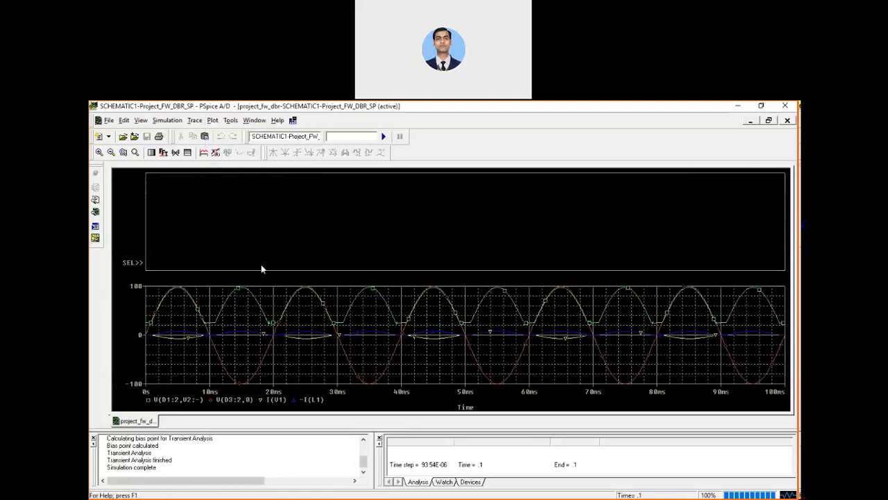
key(ctrl+x)
key(ctrl+v)
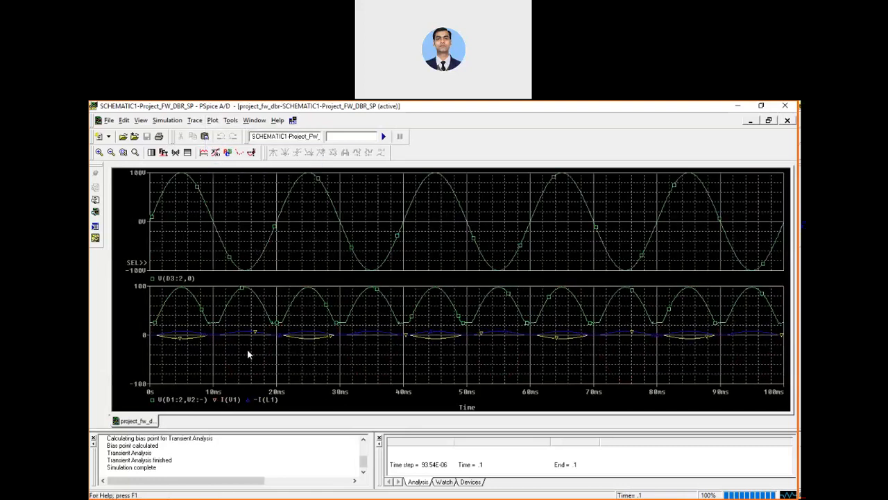
- Move the I(V1) trace from the lower plot into the upper plot alongside V(D3:2,0)
click(231, 399)
key(Delete)
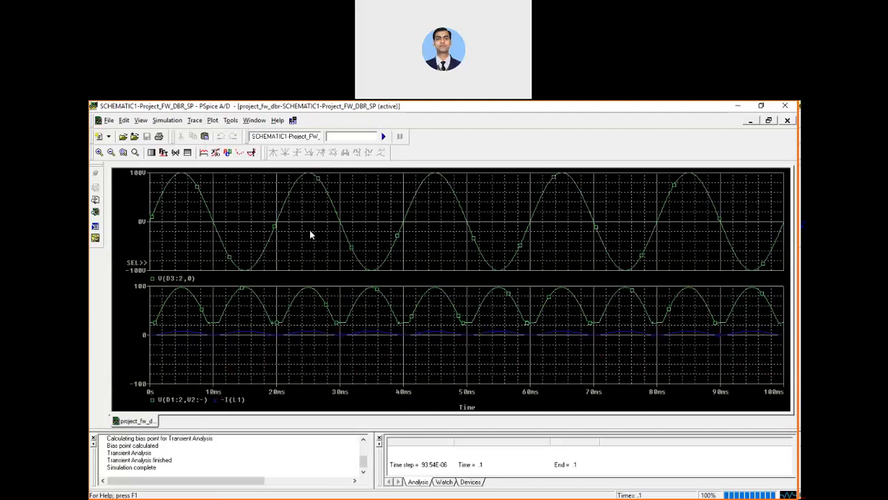
key(ctrl+v)
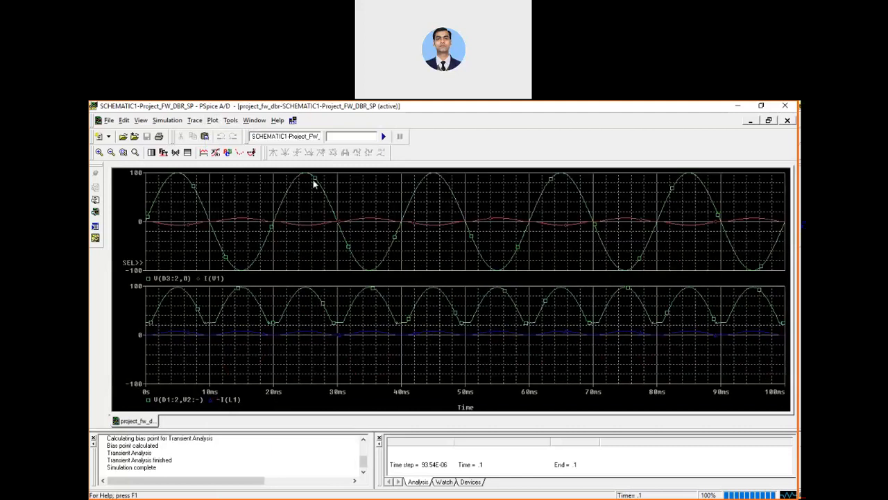
- Format the V(D3:2,0) trace in the upper plot as a red line with a thicker width
right_click(314, 181)
click(331, 196)
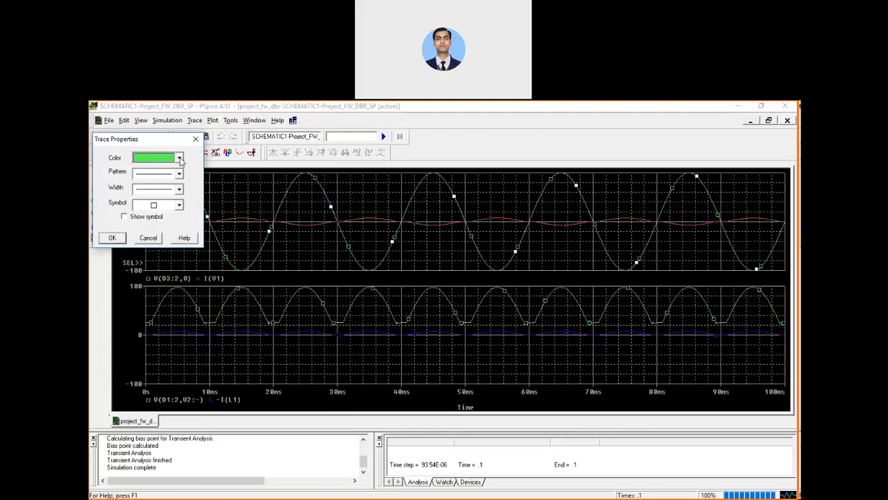
click(178, 158)
click(169, 184)
click(178, 189)
click(171, 216)
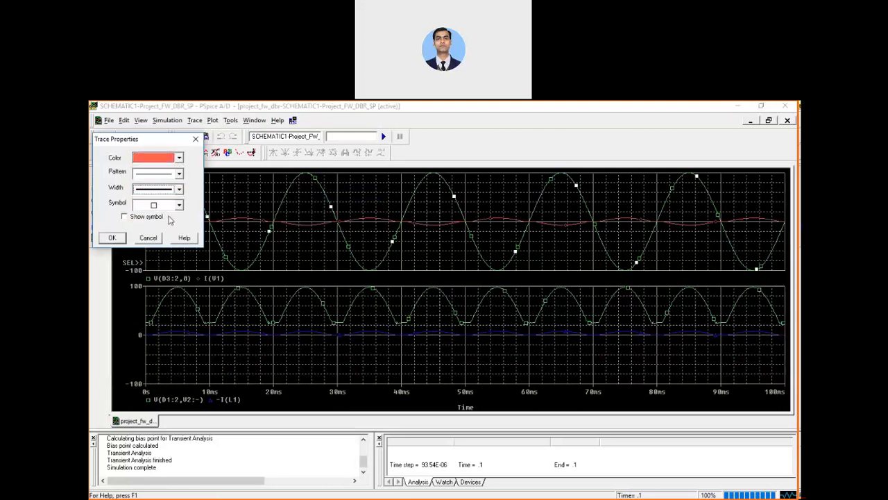
click(111, 238)
- Format the I(V1) trace in the upper plot as a yellow line with a thicker width
click(235, 219)
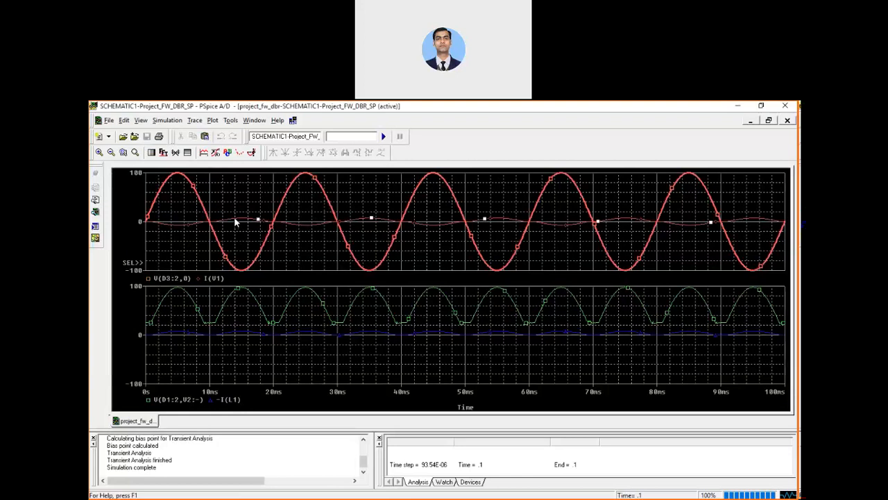
right_click(234, 218)
click(263, 235)
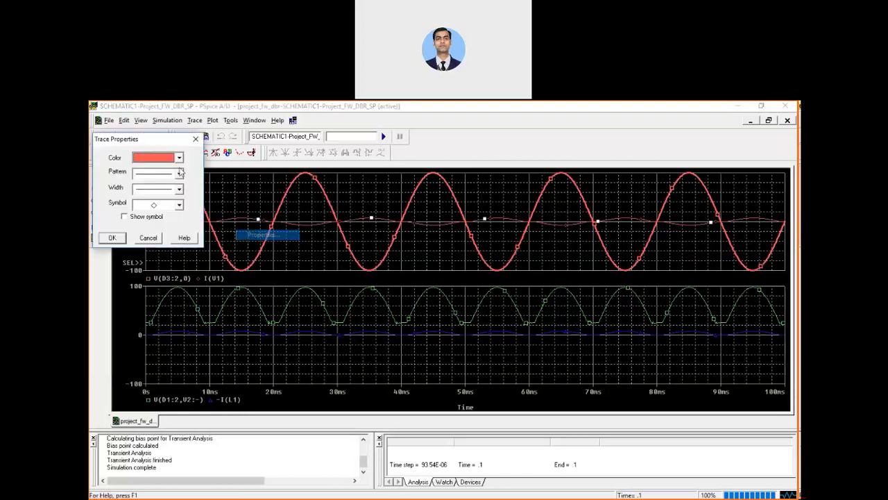
click(179, 158)
click(177, 204)
click(179, 188)
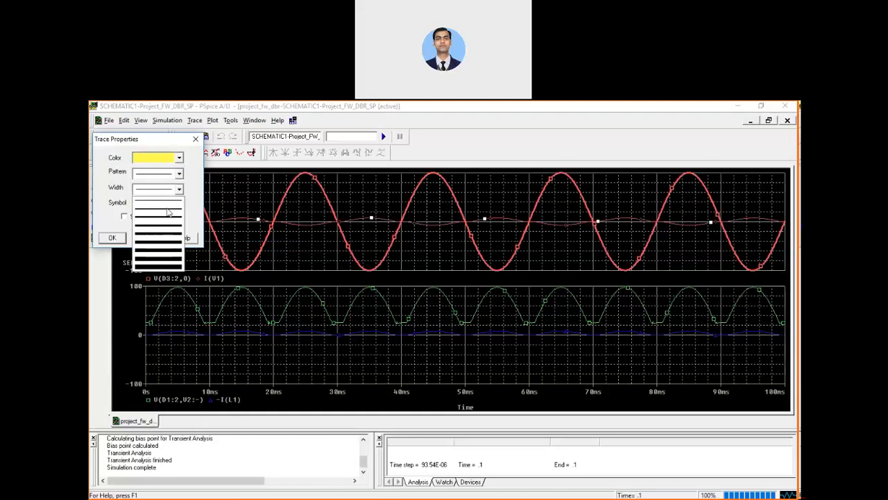
click(167, 213)
click(112, 237)
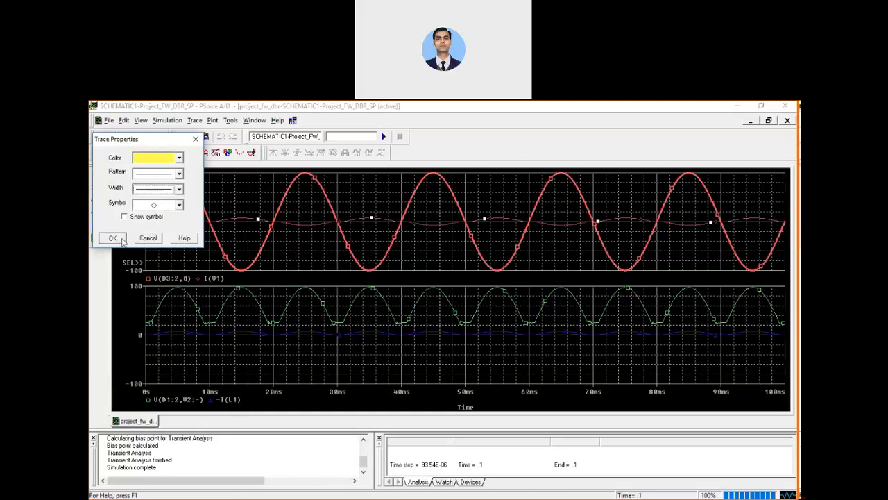
- Give the green V(D1:2,V2:-) output voltage trace in the lower plot a thicker line width
click(273, 328)
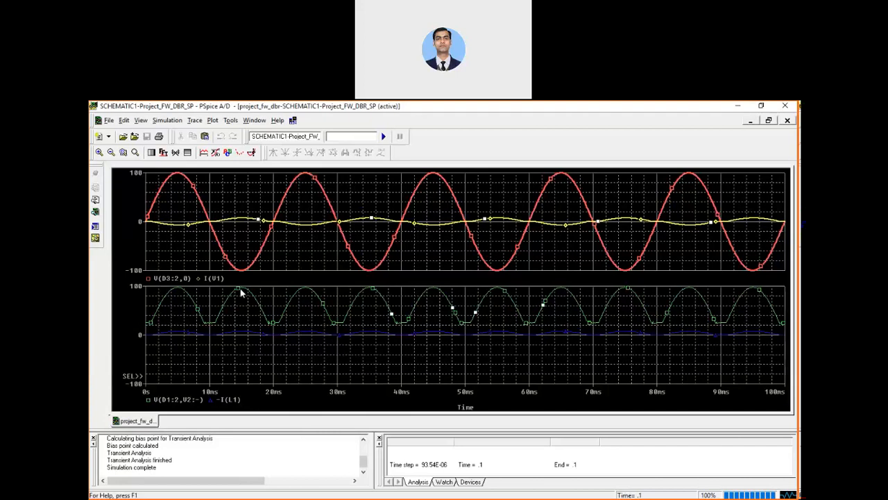
right_click(240, 292)
click(258, 307)
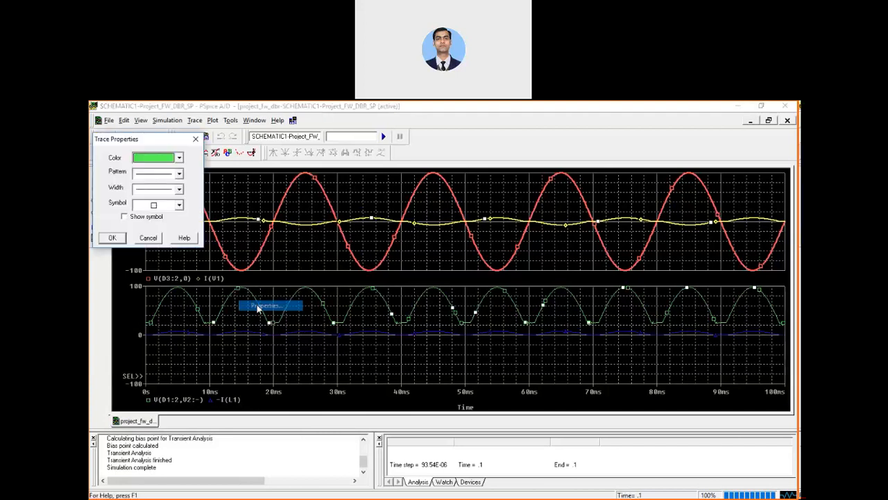
click(179, 189)
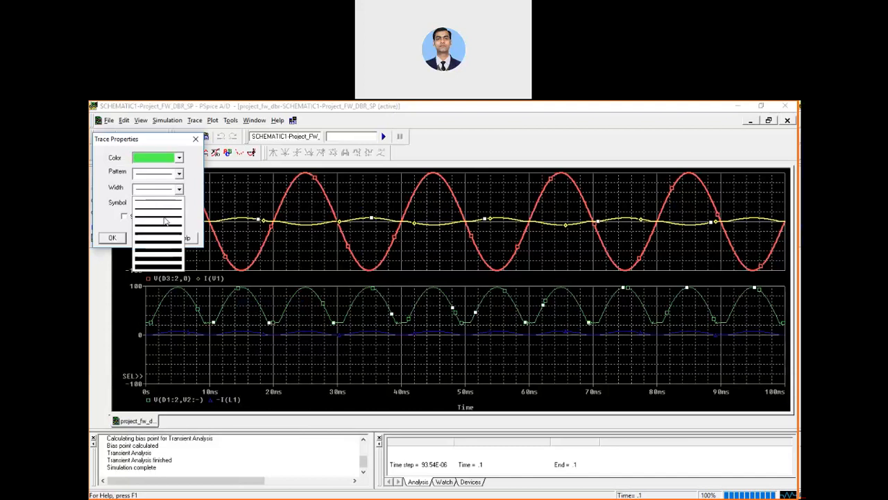
click(165, 220)
click(119, 239)
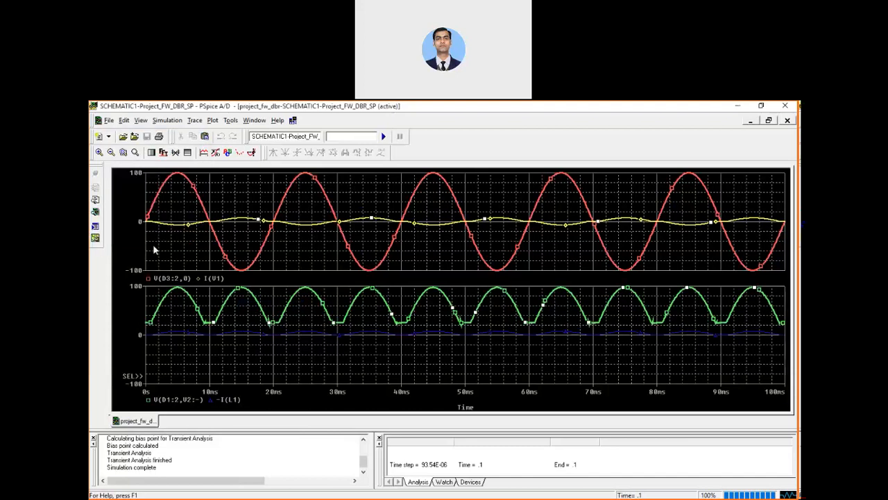
- Format the -I(L1) load current trace in the lower plot as a yellow line with a thicker width
click(296, 331)
right_click(295, 331)
click(323, 349)
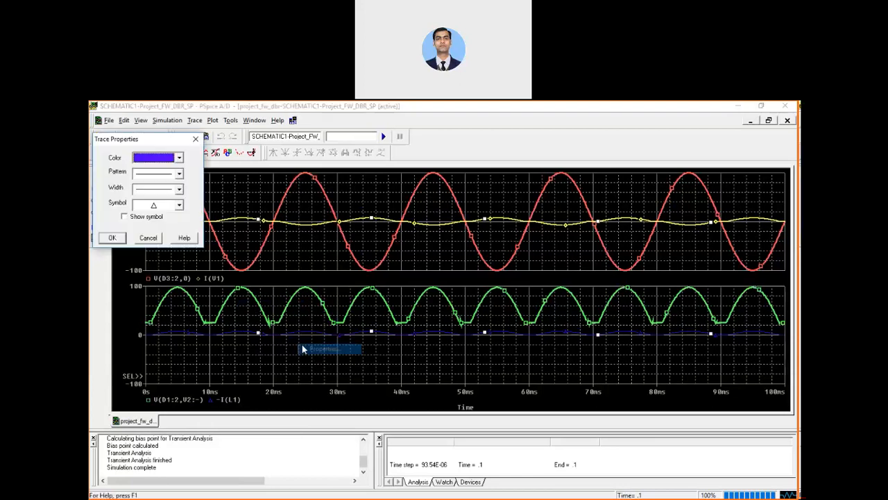
click(179, 158)
click(173, 203)
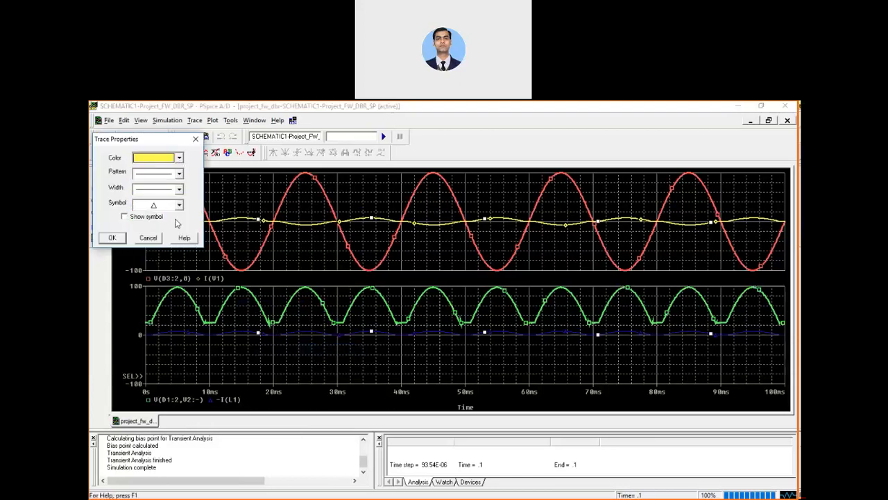
click(179, 189)
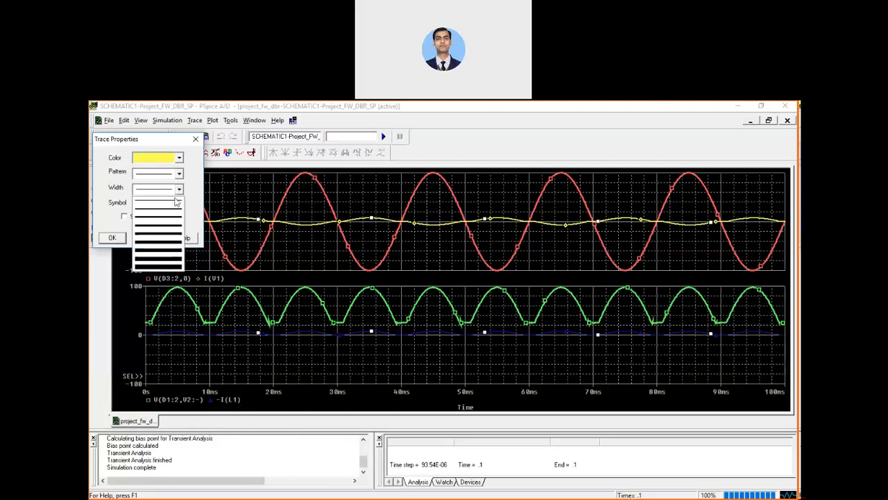
click(164, 213)
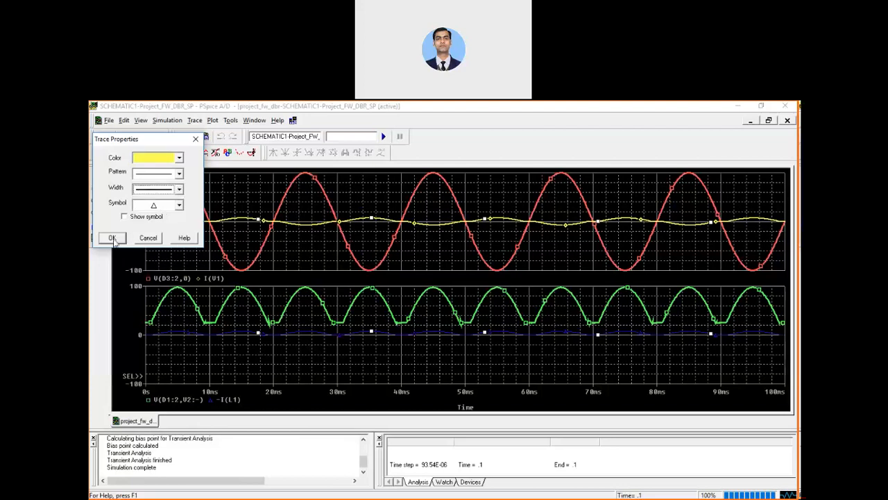
click(113, 238)
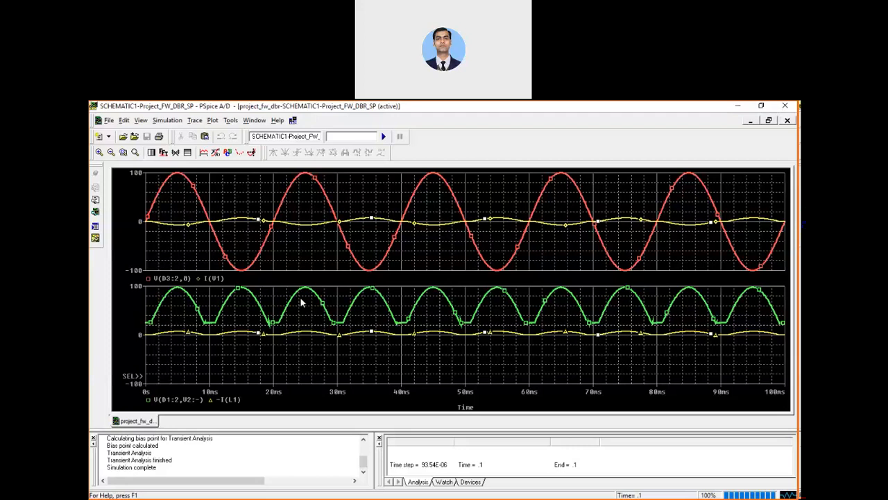
- Select the V(D1:2,V2:-) trace name in the lower plot's legend
click(177, 401)
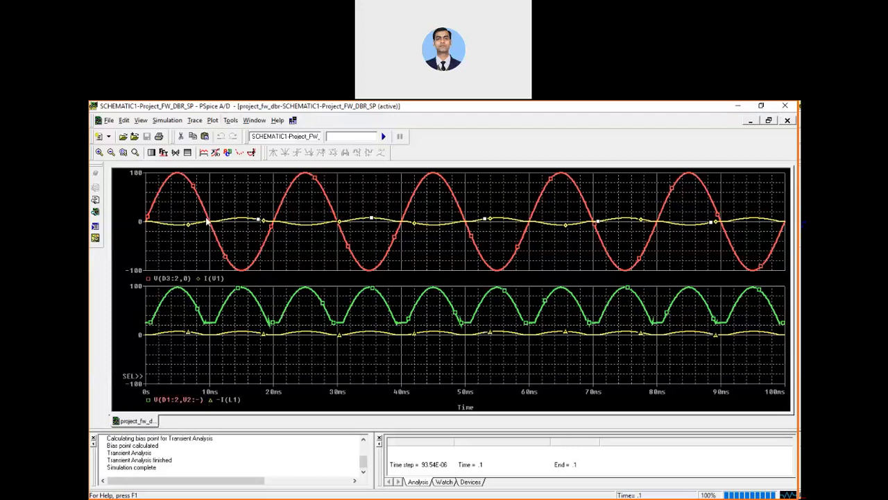